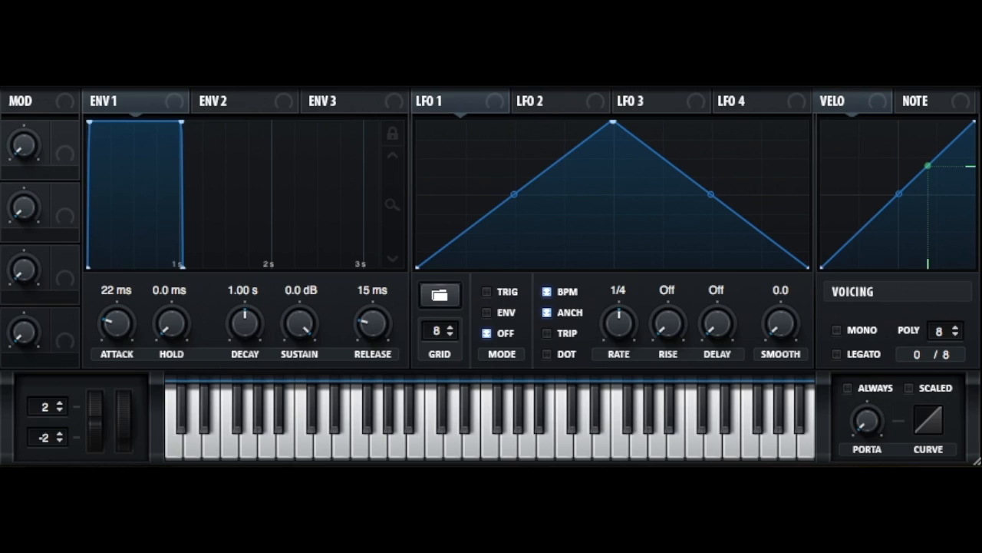
Set the ENV 1 attack to 54 ms and its decay to 678 ms
left_click_drag(129, 320, 133, 283)
left_click(208, 138)
left_click_drag(107, 330, 90, 351)
mouse_move(213, 335)
left_mouse_down()
mouse_move(236, 306)
mouse_move(230, 345)
mouse_move(231, 334)
left_mouse_up()
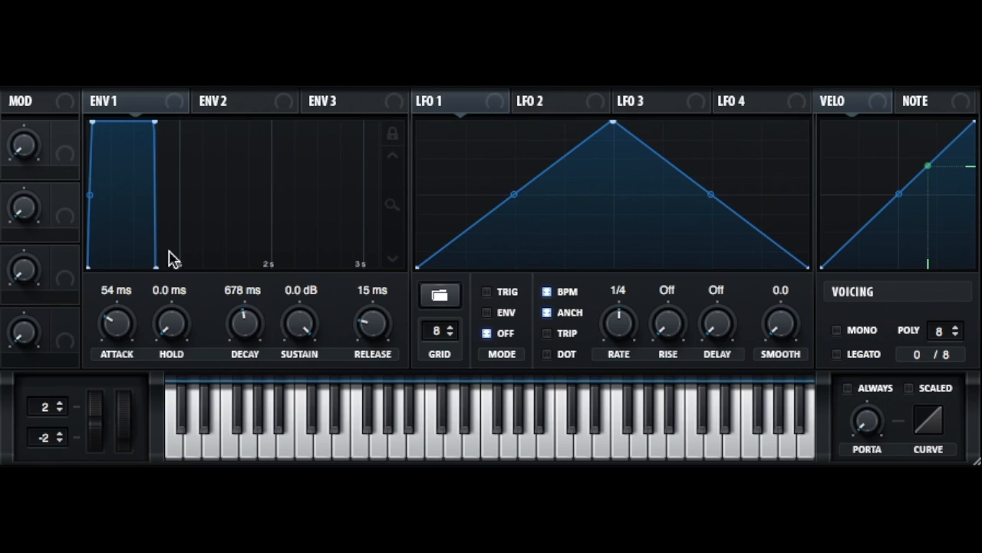
Sweep the ENV 1 attack between 0.1 ms and 1.25 s, ending at 0.0 ms
left_click_drag(115, 324, 124, 373)
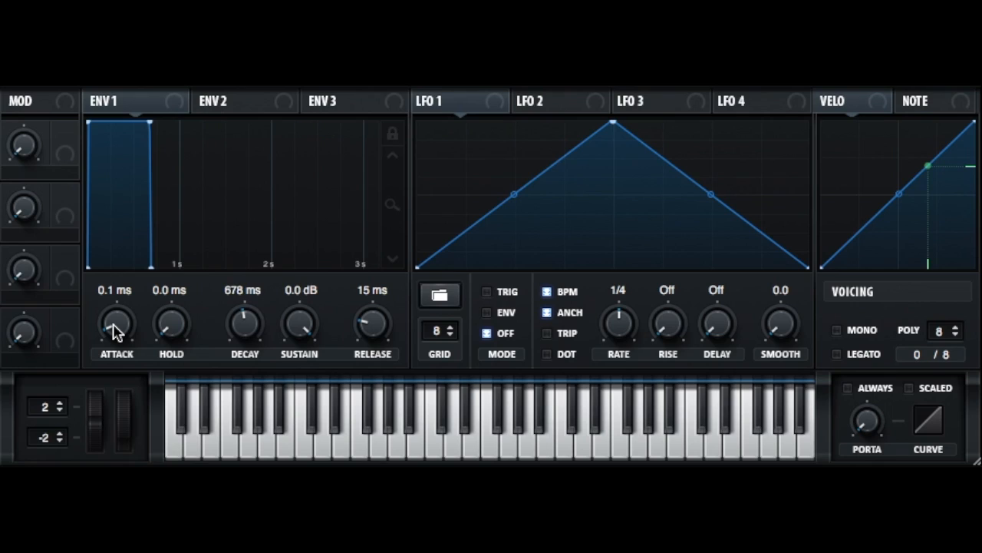
left_click_drag(115, 329, 132, 228)
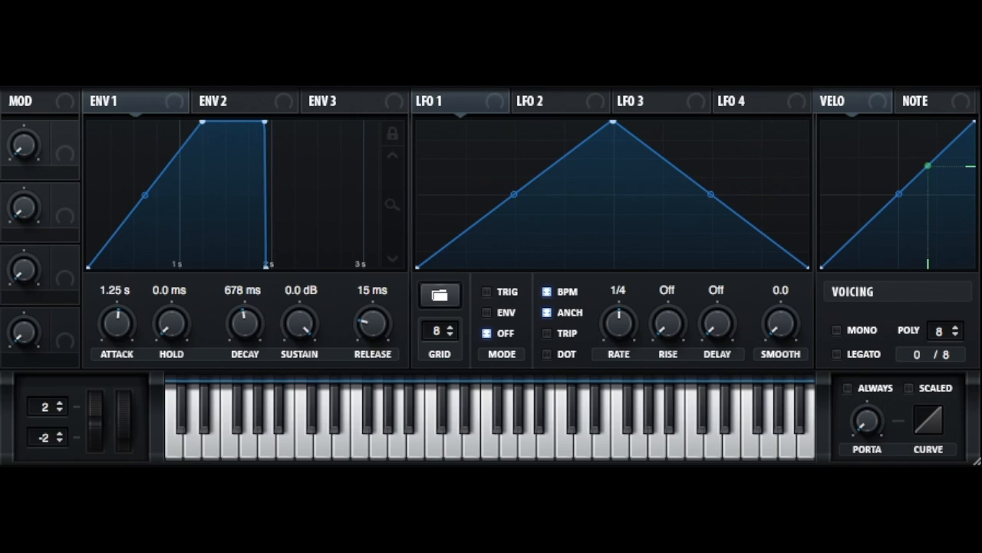
mouse_move(127, 337)
left_click_drag(127, 337, 114, 430)
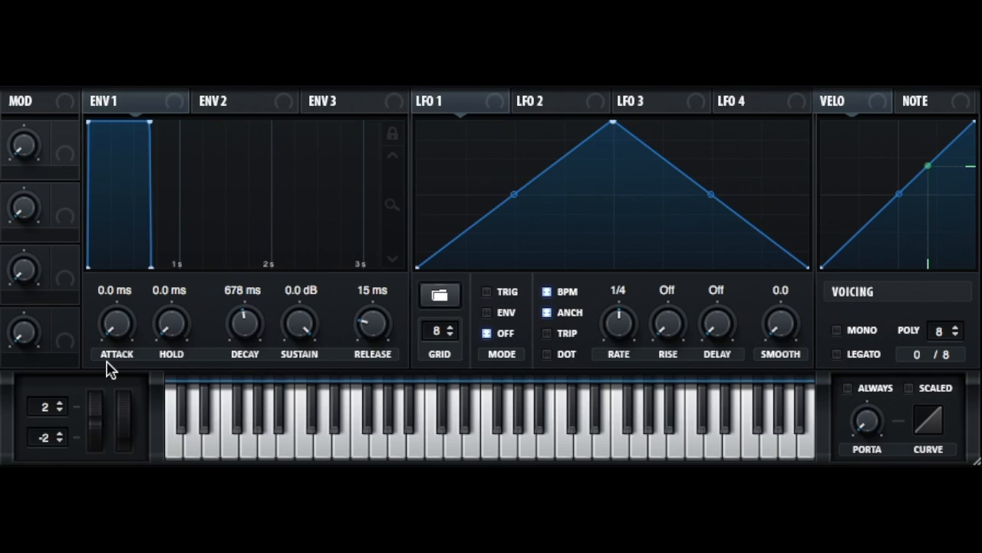
Lower the ENV 1 sustain to -∞ dB and raise it back to 0.0 dB
left_click_drag(317, 338, 317, 388)
left_click_drag(294, 318, 293, 428)
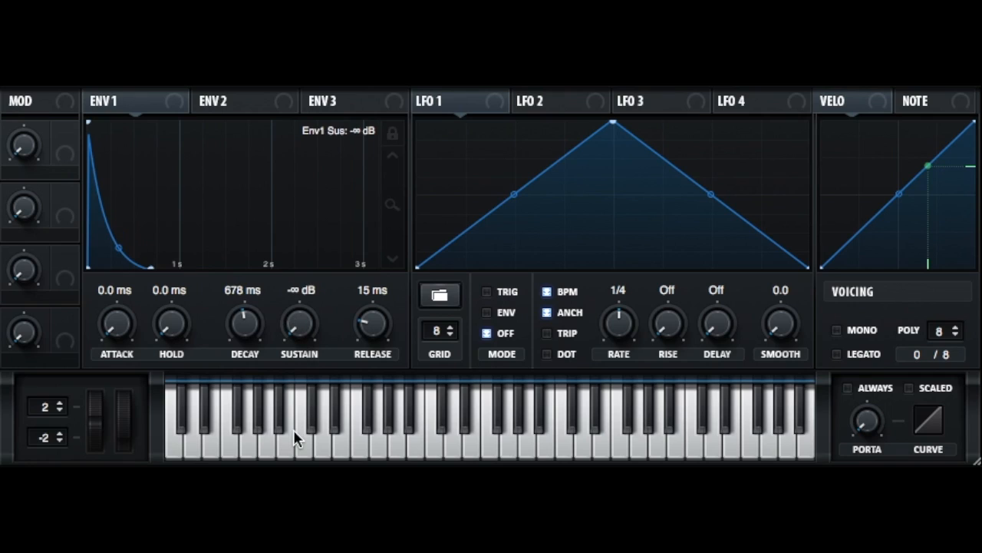
left_click_drag(310, 350, 315, 154)
Raise the ENV 1 attack to 425 ms, bow its attack curve upward and reset the curve to linear
left_click_drag(125, 336, 126, 210)
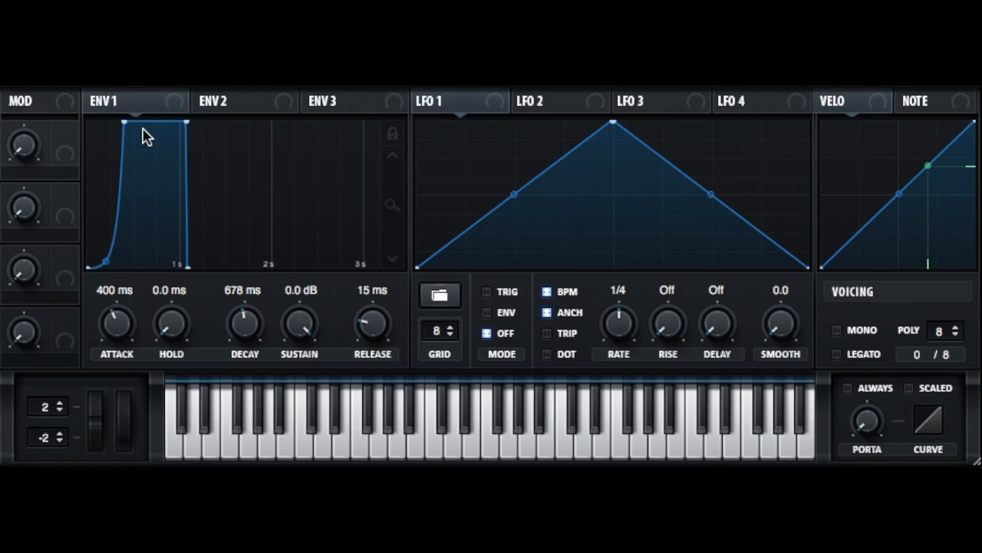
left_click_drag(107, 330, 106, 326)
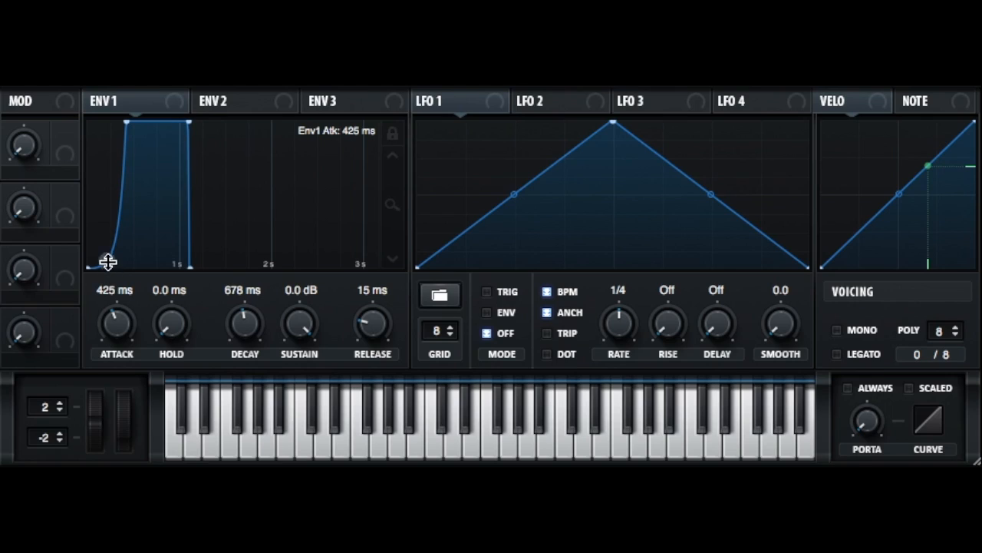
left_click_drag(107, 261, 102, 196)
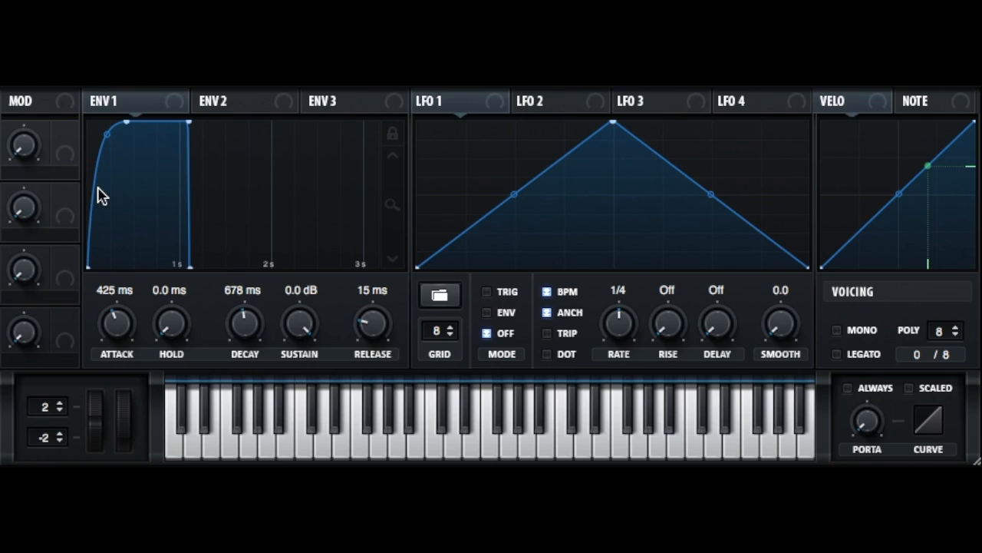
double_click(105, 136)
Lower the ENV 1 attack to 0.2 ms, raise it to 2.15 s and return it to 0.0 ms
left_click_drag(114, 317, 130, 390)
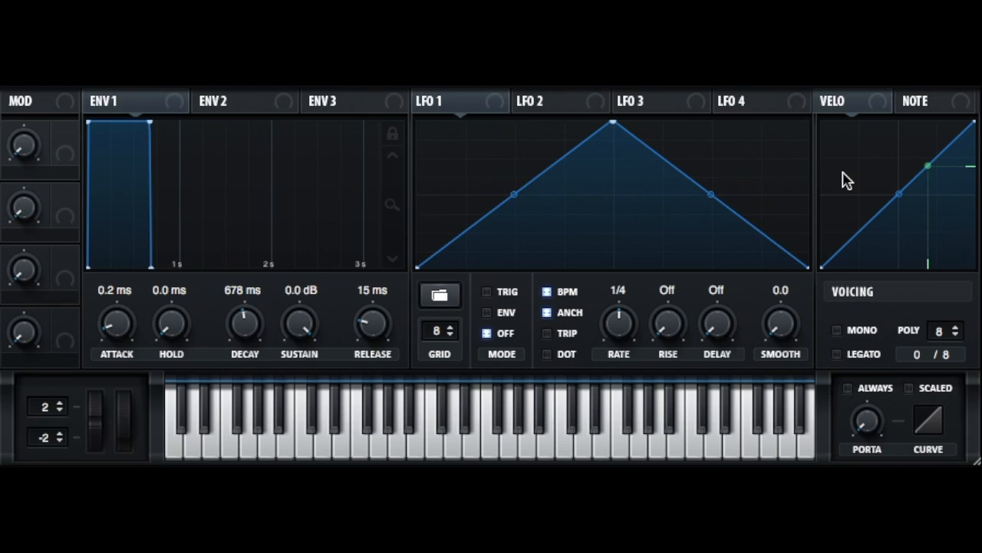
left_click_drag(302, 311, 301, 304)
left_click_drag(114, 319, 124, 209)
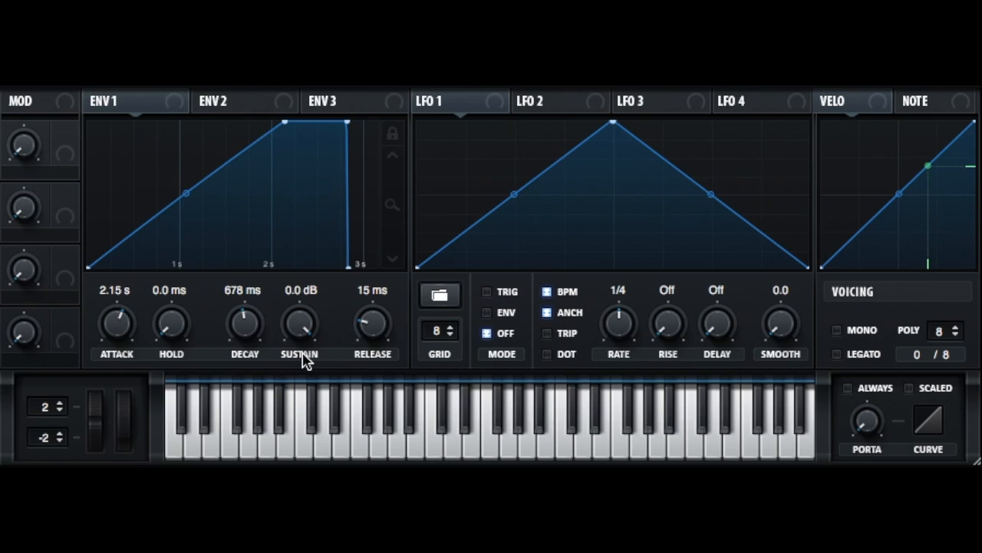
left_click_drag(117, 323, 114, 476)
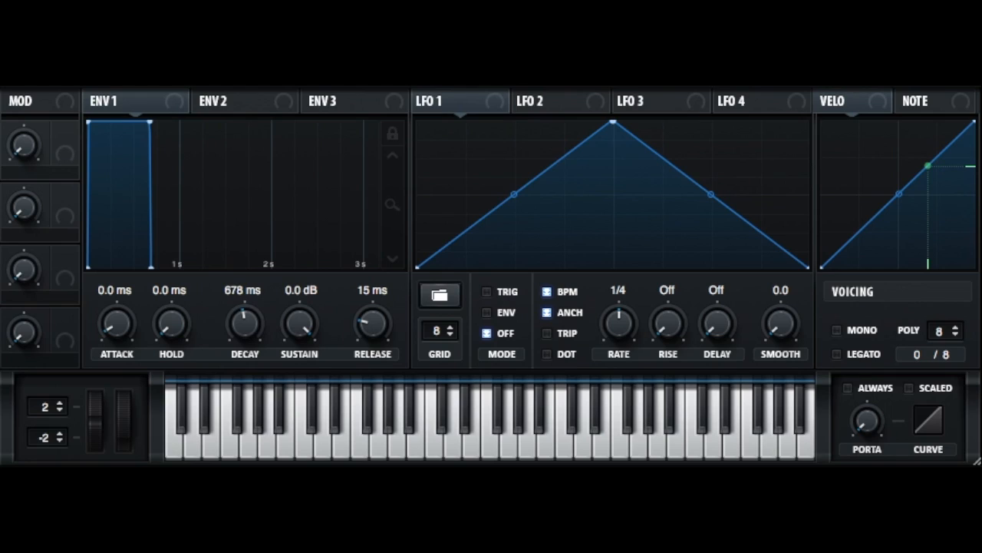
Try the ENV 1 sustain at -15.7 dB and -∞ dB with the decay set to 629 ms
left_click_drag(296, 320, 279, 452)
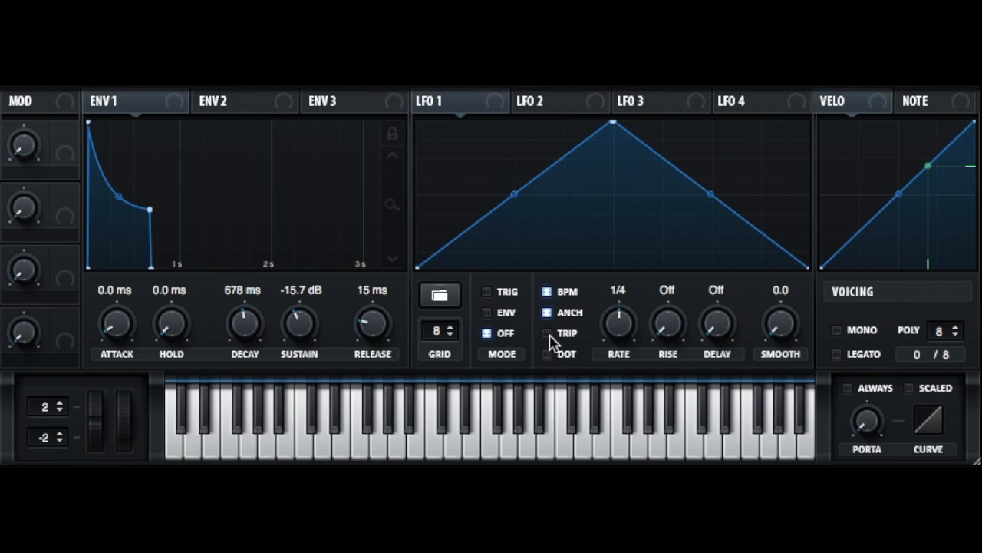
mouse_move(237, 330)
left_mouse_down()
mouse_move(237, 453)
mouse_move(225, 323)
left_mouse_up()
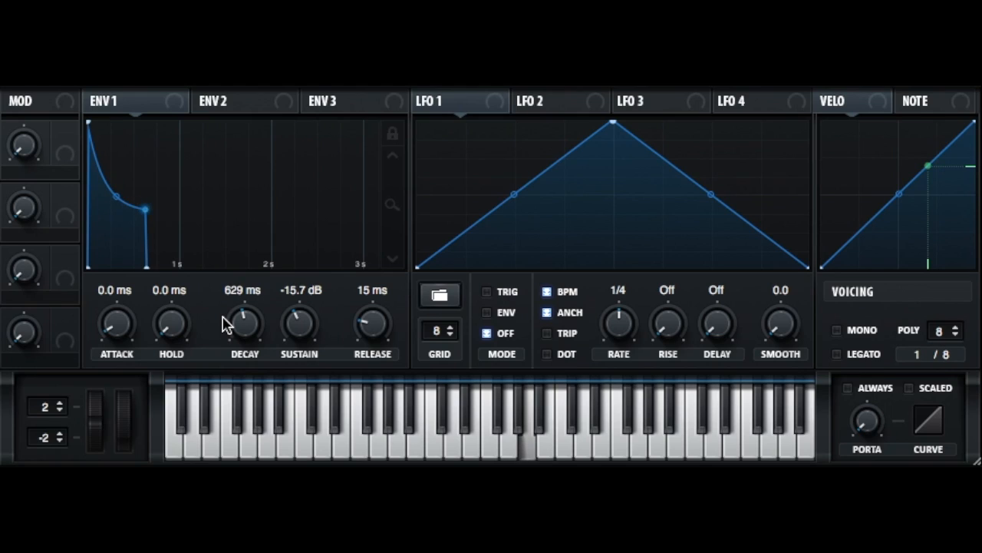
left_click_drag(291, 324, 296, 453)
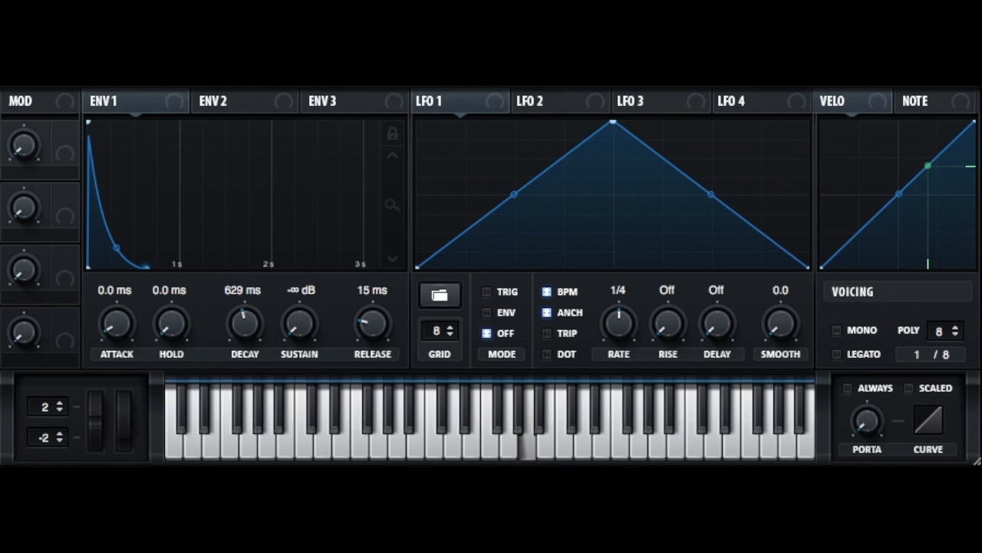
Try the ENV 1 sustain at -17.0 dB with a decay of 890 ms, then return the sustain to 0.0 dB
left_click_drag(304, 323, 315, 114)
left_click_drag(295, 336, 264, 428)
left_click_drag(248, 340, 245, 324)
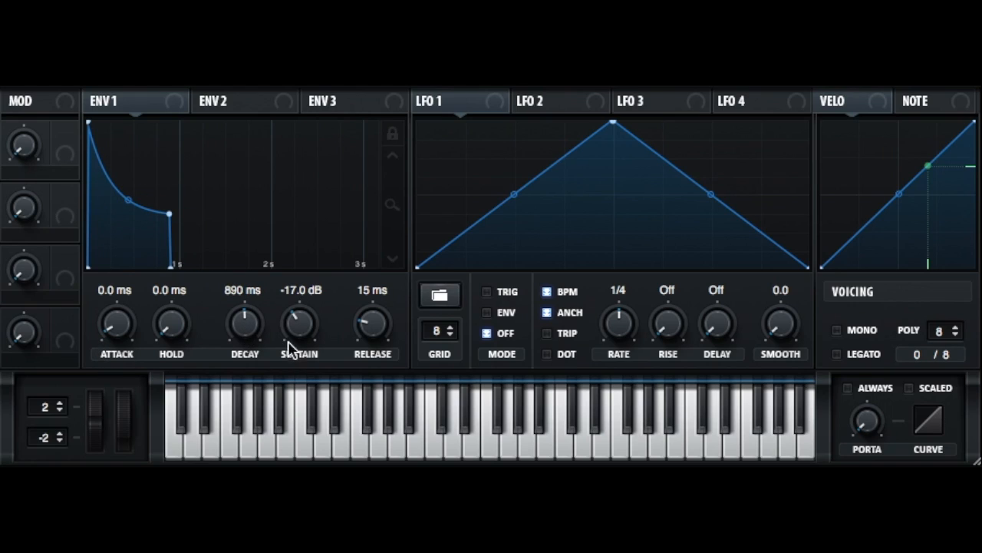
left_click_drag(300, 337, 290, 126)
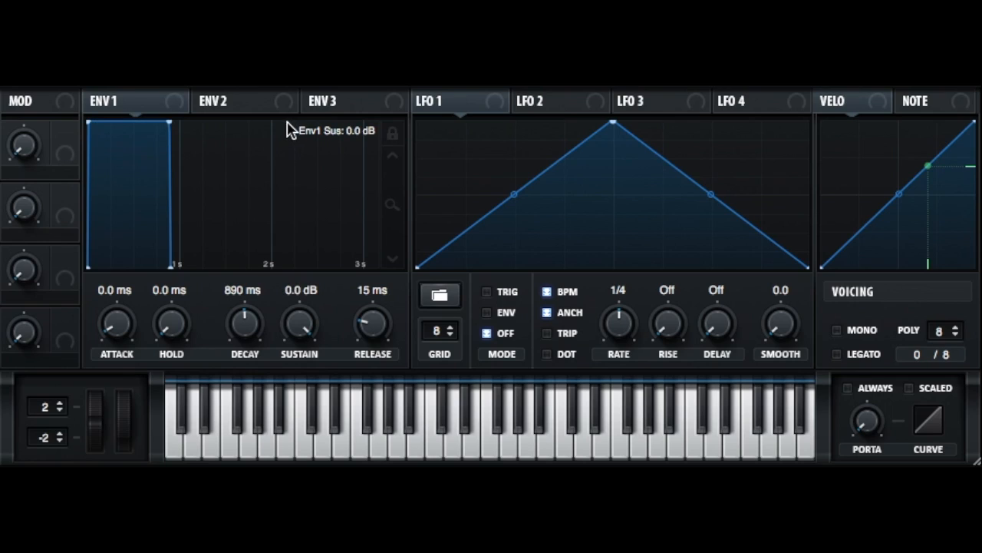
Drop the ENV 1 decay to 0.0 ms, raise it to 1.92 s and reset it to 0.0 ms
left_click_drag(243, 336, 238, 414)
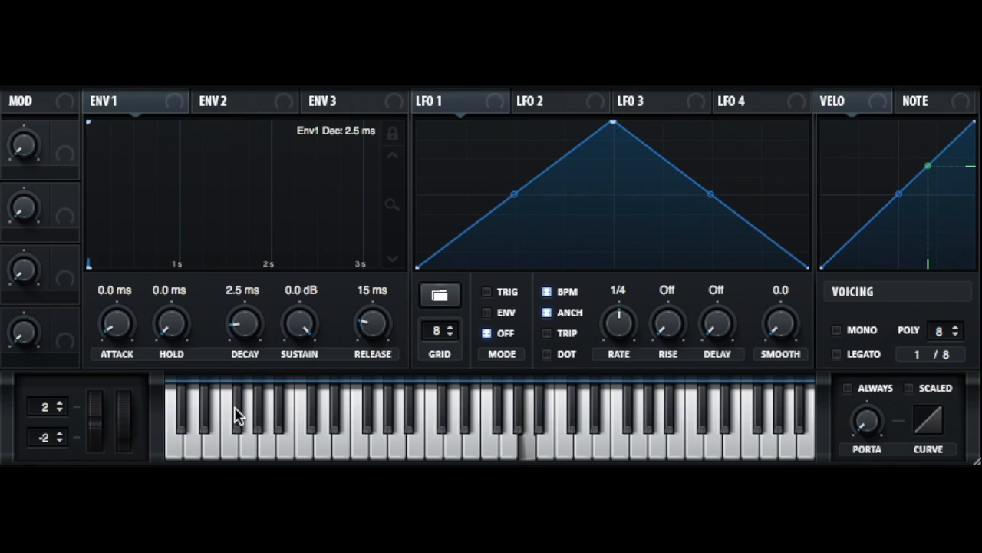
left_click_drag(237, 313, 237, 394)
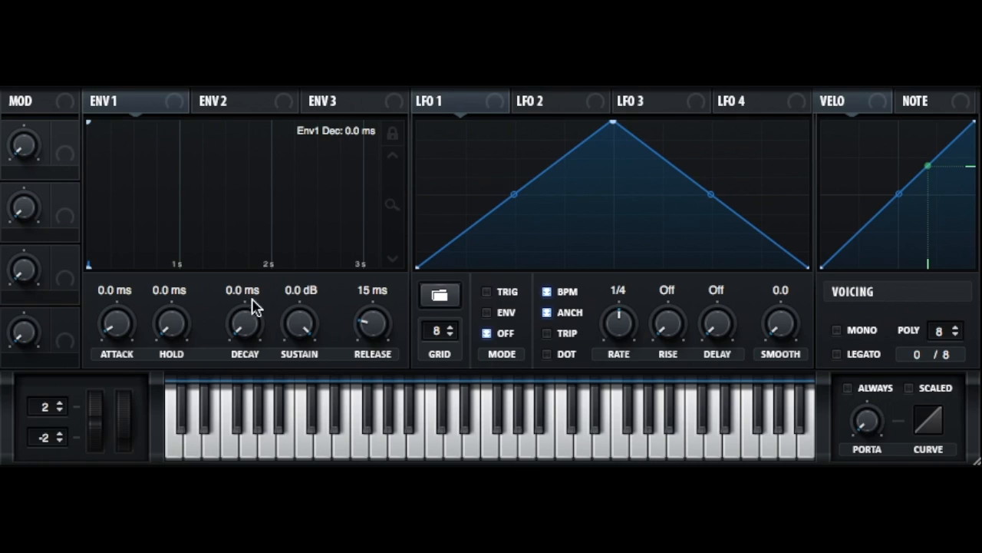
left_click_drag(253, 300, 261, 178)
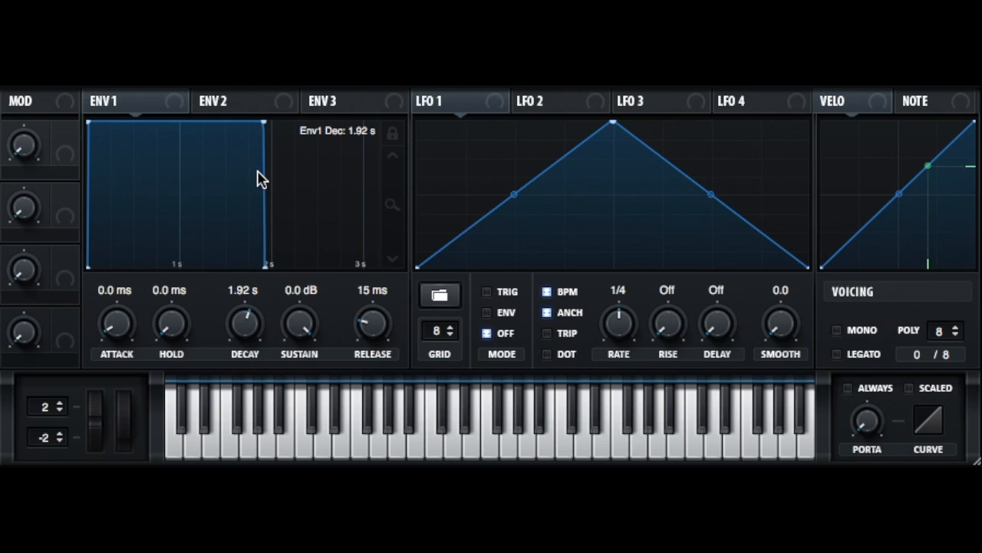
double_click(244, 319)
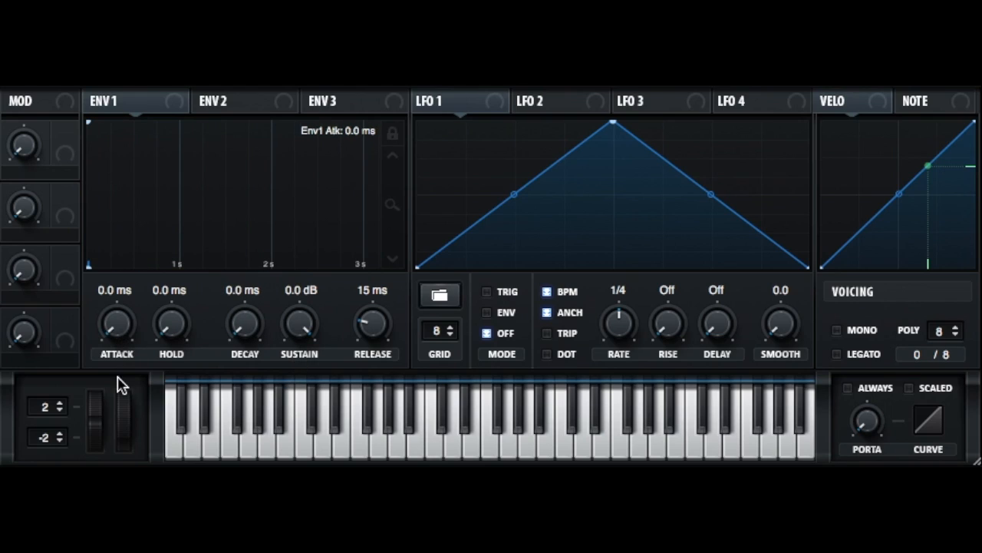
Increase the ENV 1 decay to 191 ms and further to 1.44 s
left_click_drag(246, 322, 242, 242)
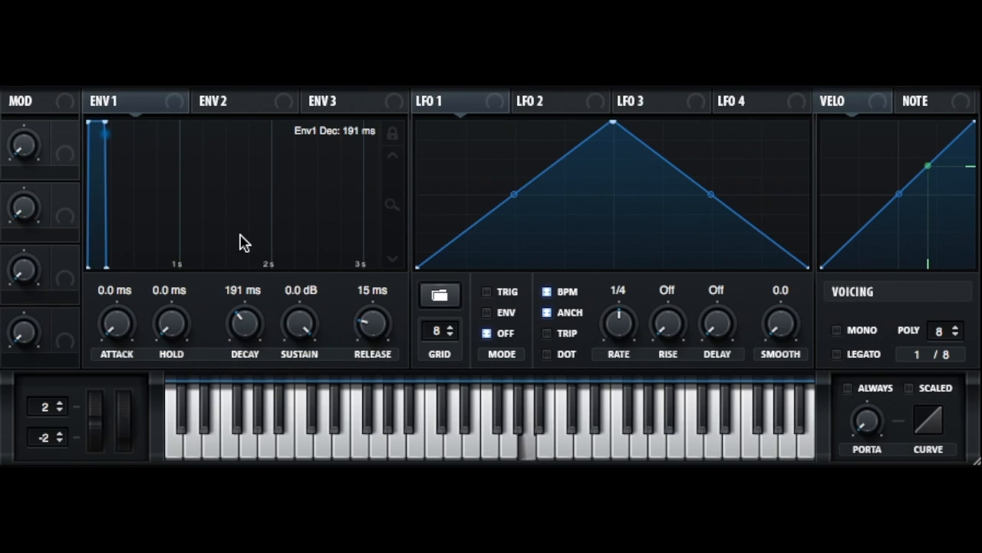
left_click_drag(246, 311, 287, 223)
left_click_drag(244, 307, 241, 407)
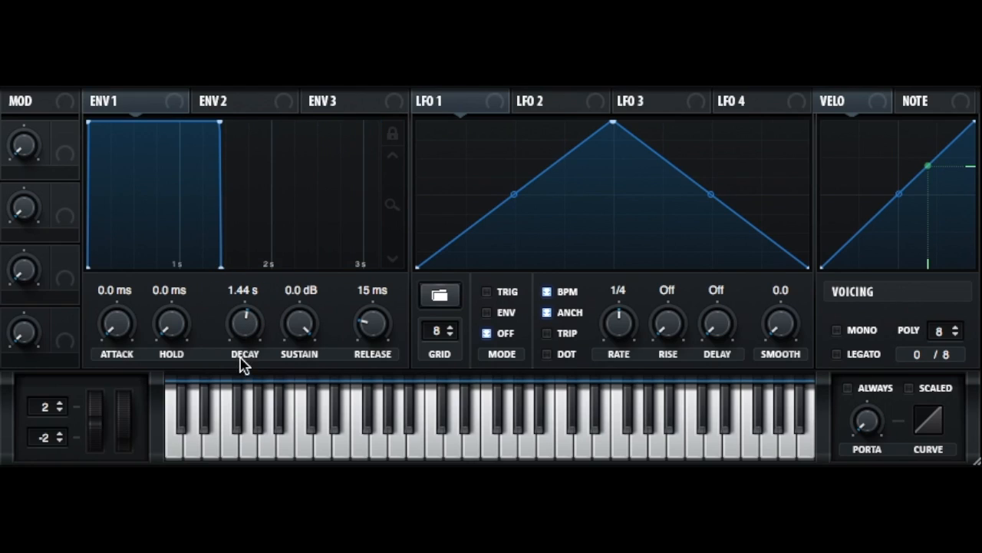
Lower the ENV 1 sustain through -17.8 dB to -∞ dB and make the decay curve slightly steeper
left_click_drag(302, 323, 288, 459)
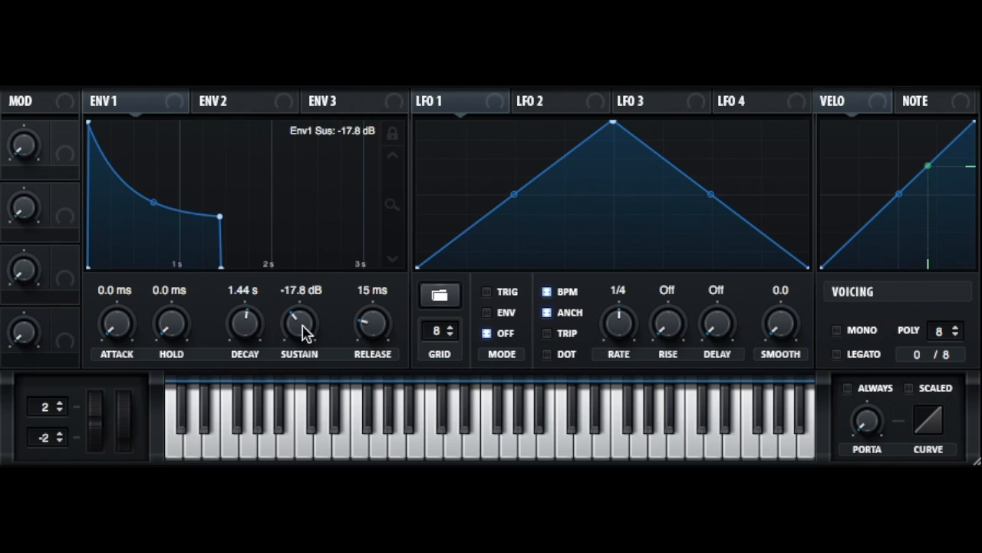
left_click_drag(300, 329, 300, 430)
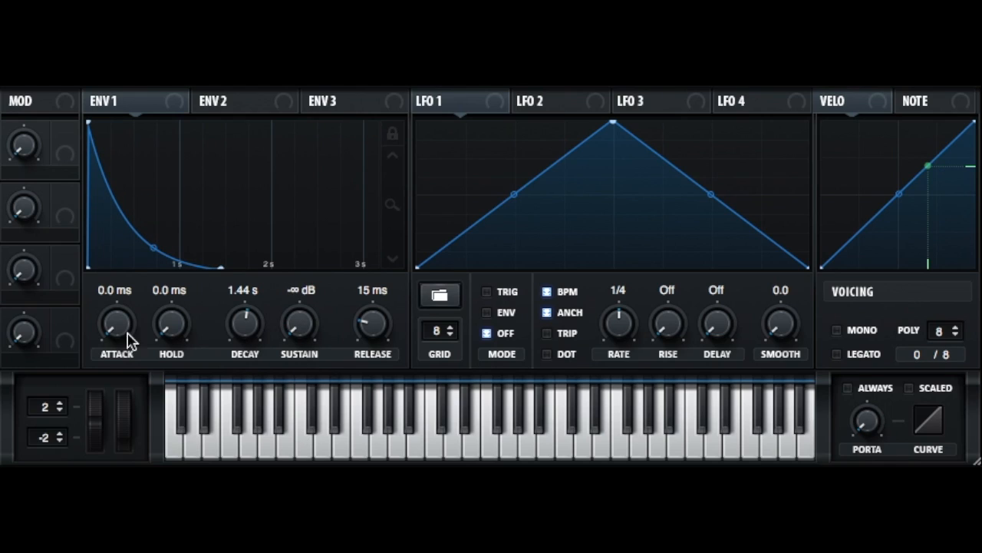
mouse_move(156, 248)
left_mouse_down()
mouse_move(154, 191)
mouse_move(145, 279)
mouse_move(173, 169)
mouse_move(164, 254)
left_mouse_up()
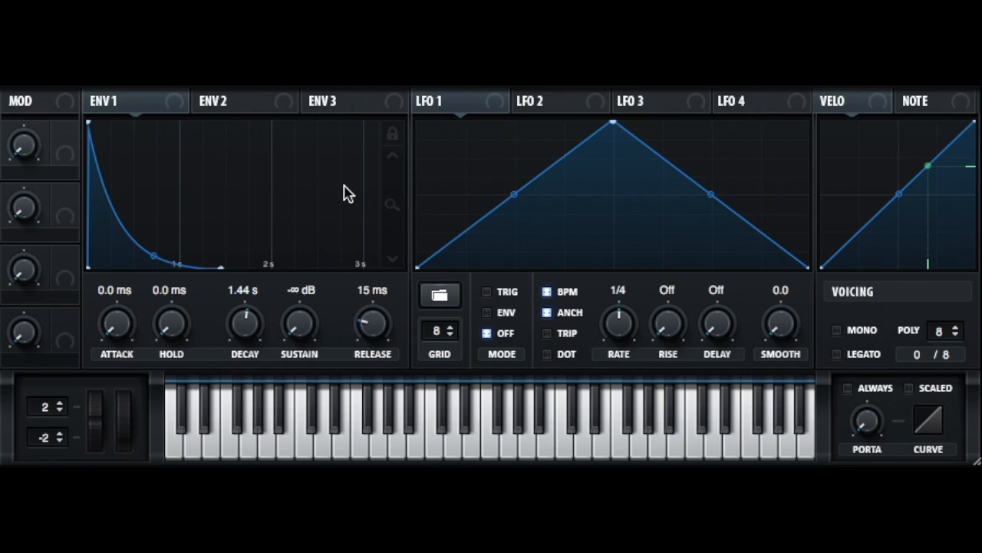
Set the ENV 1 decay to 1.82 s, bend its curve into a sharp spike and ease it back to a gradual fall
mouse_move(247, 337)
left_mouse_down()
mouse_move(240, 348)
mouse_move(247, 341)
left_mouse_up()
left_click_drag(176, 258, 41, 355)
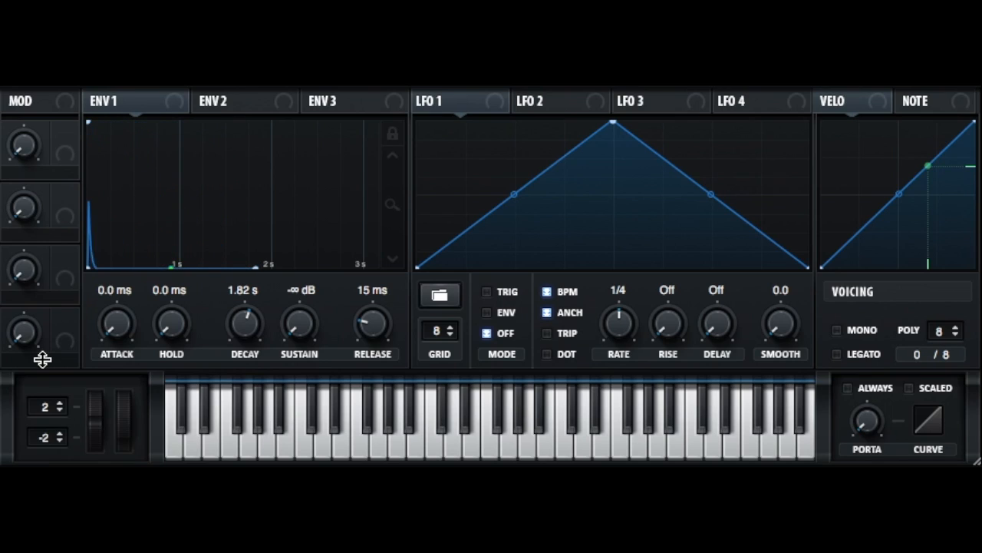
left_click_drag(94, 308, 128, 273)
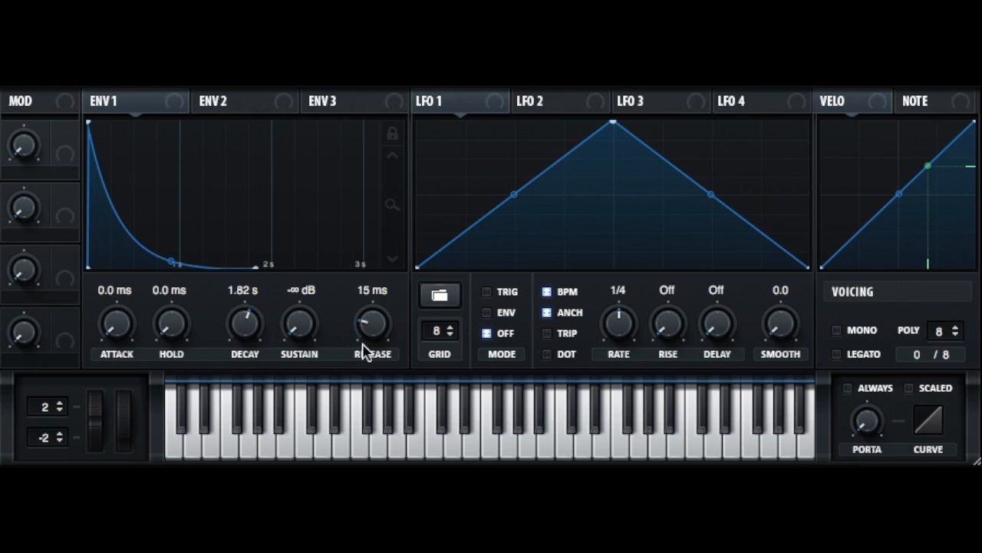
Set the ENV 1 release to 536 ms, the decay to 0.0 ms and the sustain to 0.0 dB
left_click_drag(368, 326, 358, 286)
left_click_drag(253, 315, 263, 429)
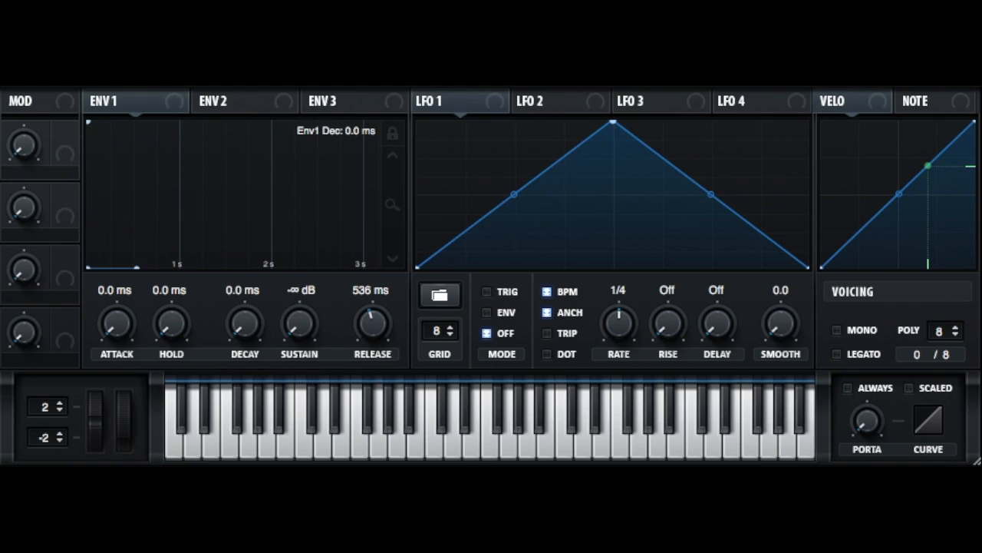
left_click_drag(308, 319, 362, 83)
Vary the ENV 1 release time from 1.71 s up to 7.70 s, then settle it at 3.14 s
left_click_drag(373, 322, 381, 294)
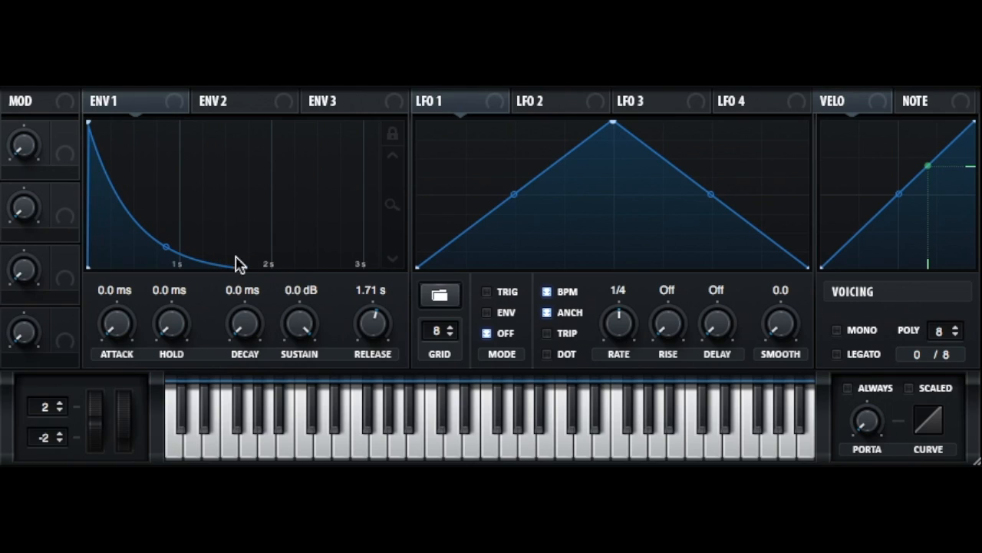
left_click_drag(379, 335, 378, 288)
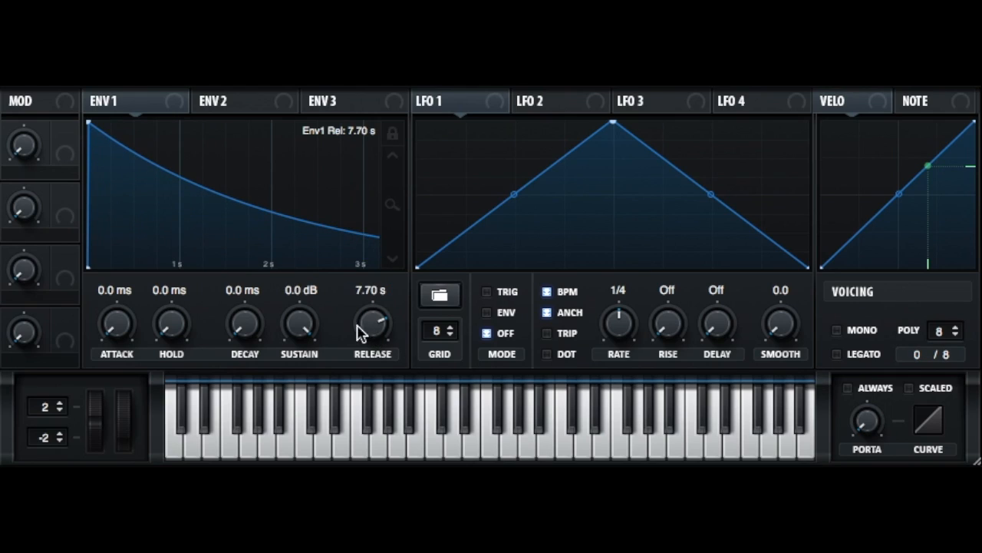
left_click_drag(373, 311, 363, 354)
Bow the ENV 1 release curve outward, then bend it inward into a steep early fall
left_click_drag(231, 250, 222, 185)
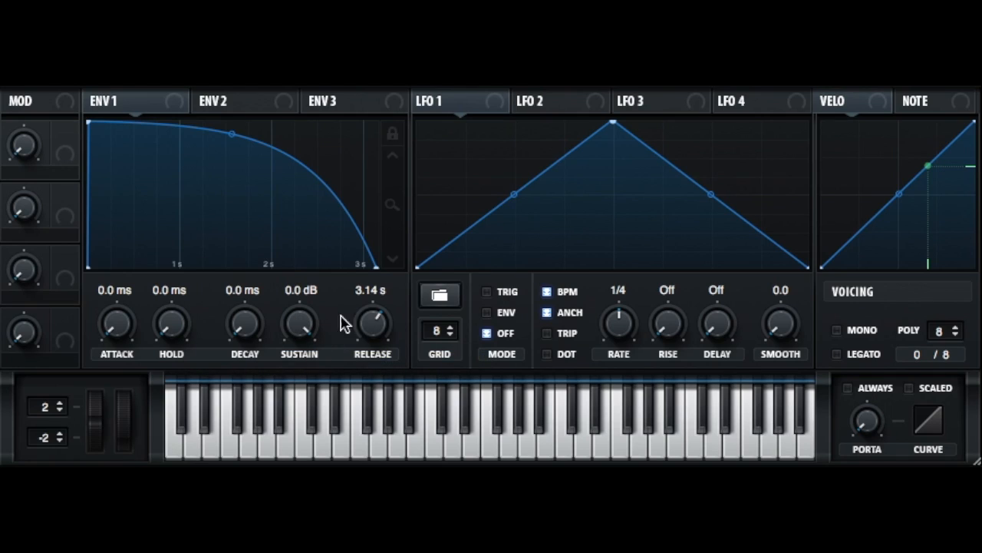
left_click_drag(232, 133, 237, 226)
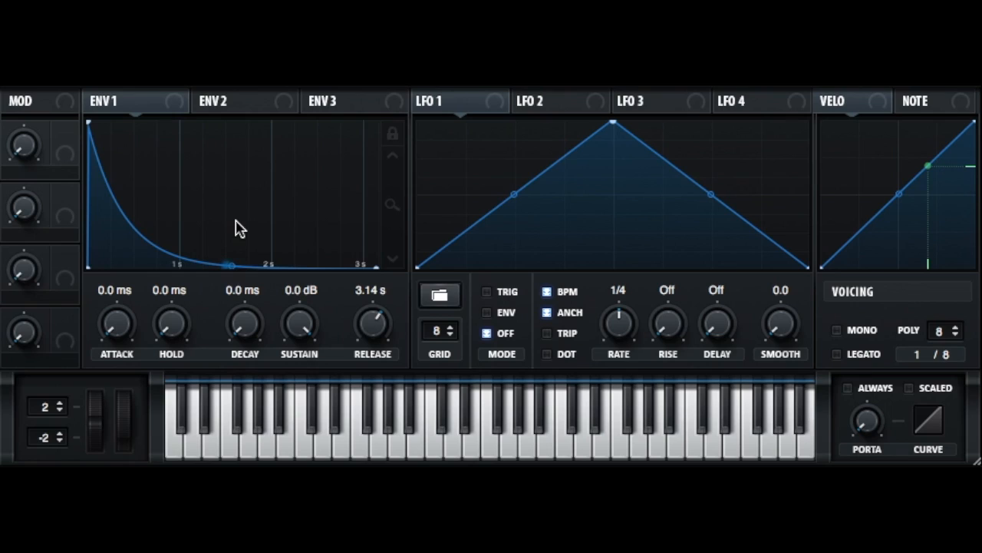
Set the ENV 1 release to 16 ms, the decay to 374 ms and the attack to 329 ms
left_click_drag(373, 325, 351, 410)
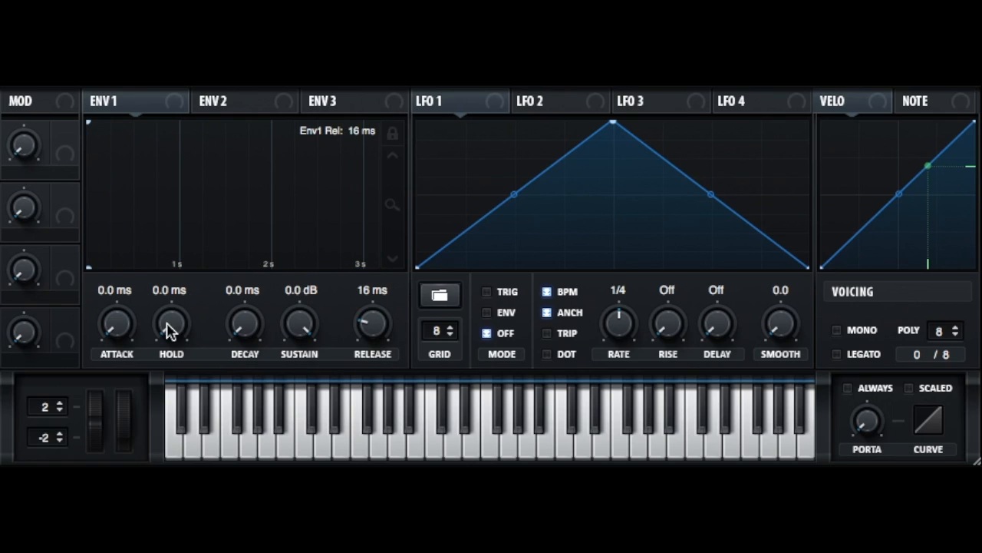
left_click_drag(234, 328, 230, 221)
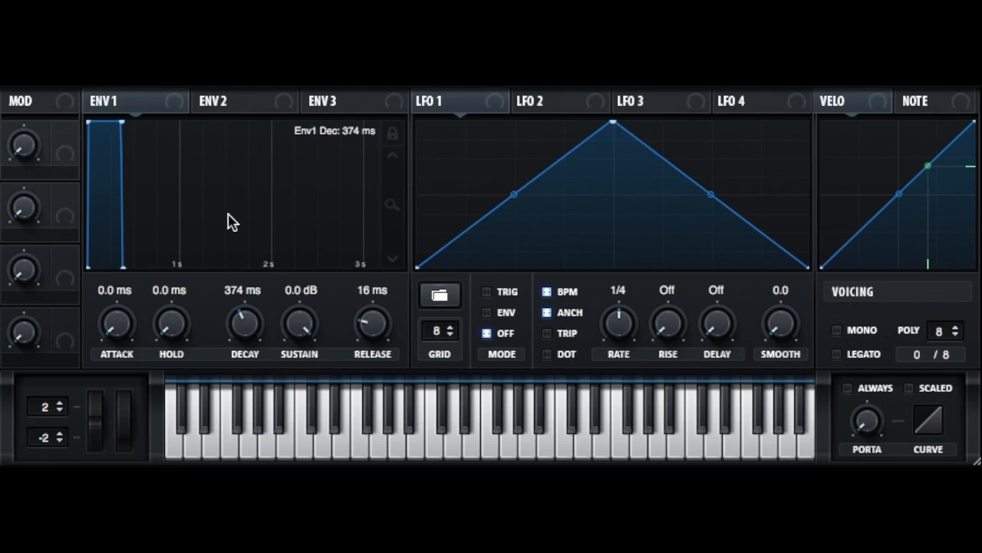
left_click_drag(116, 314, 105, 206)
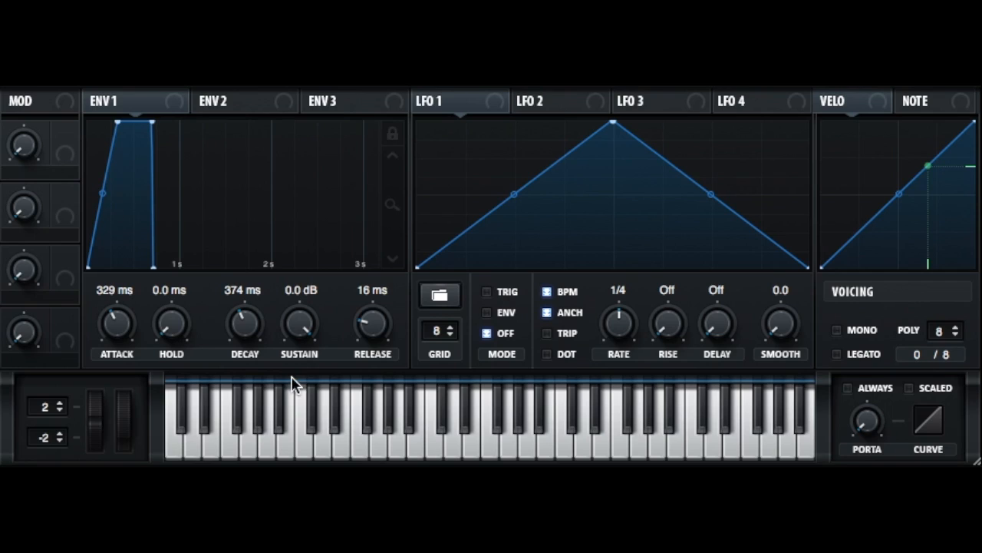
Set the ENV 1 decay to 242 ms and lower its attack and sustain
mouse_move(247, 326)
left_mouse_down()
mouse_move(245, 308)
mouse_move(240, 332)
left_mouse_up()
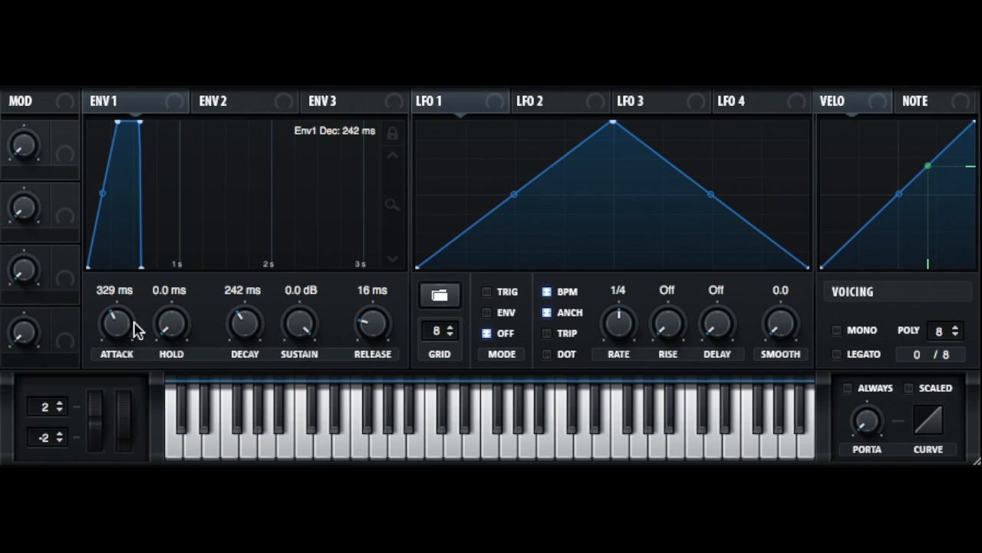
left_click_drag(139, 331, 139, 364)
left_click_drag(309, 322, 307, 429)
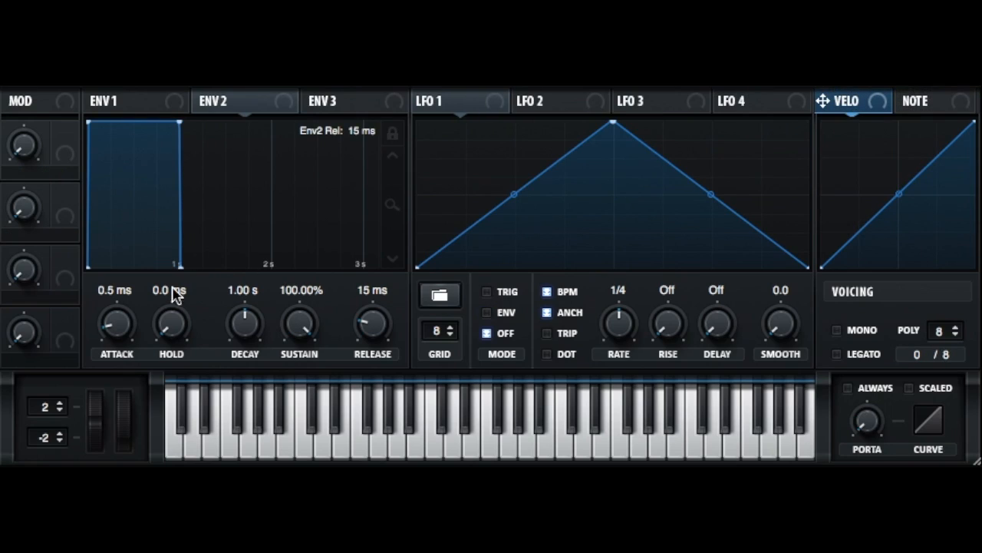
Set the ENV 2 attack to 87 ms and its release to 222 ms
left_click_drag(108, 340, 111, 286)
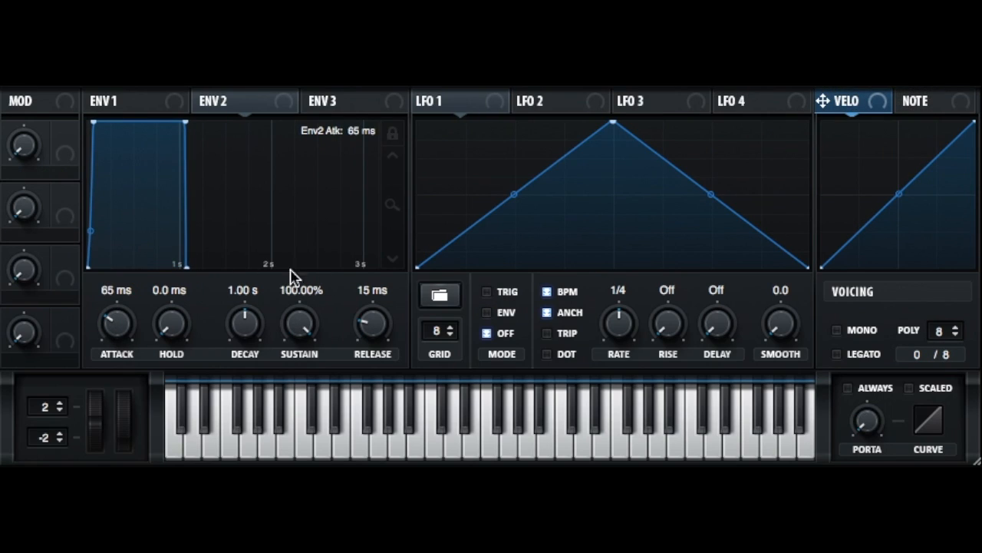
left_click_drag(370, 335, 340, 287)
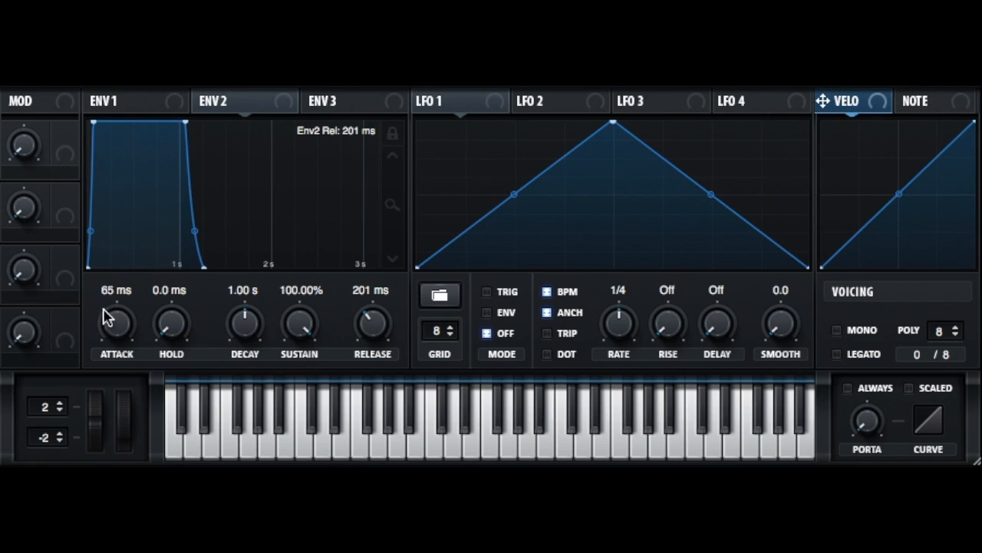
left_click_drag(111, 328, 114, 323)
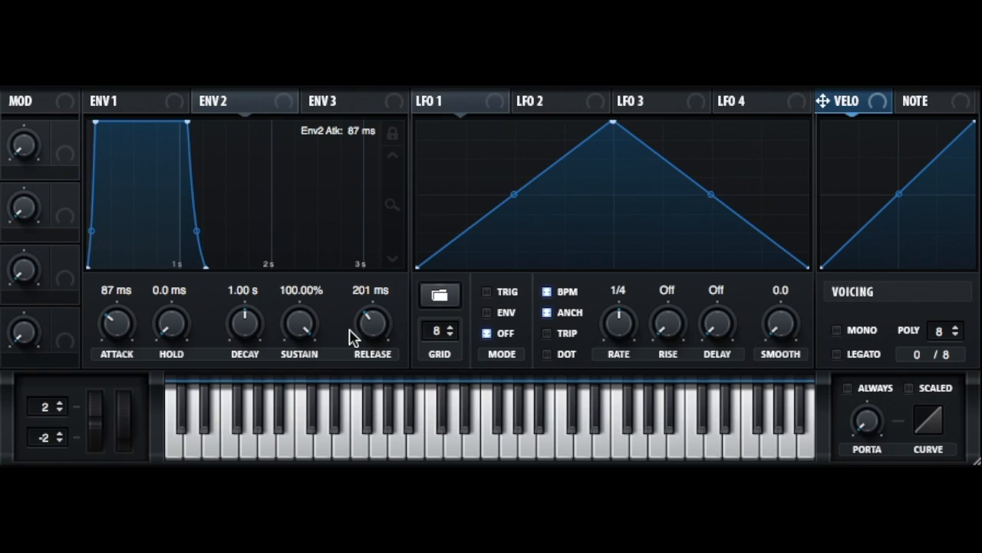
scroll(364, 334, "up", 2)
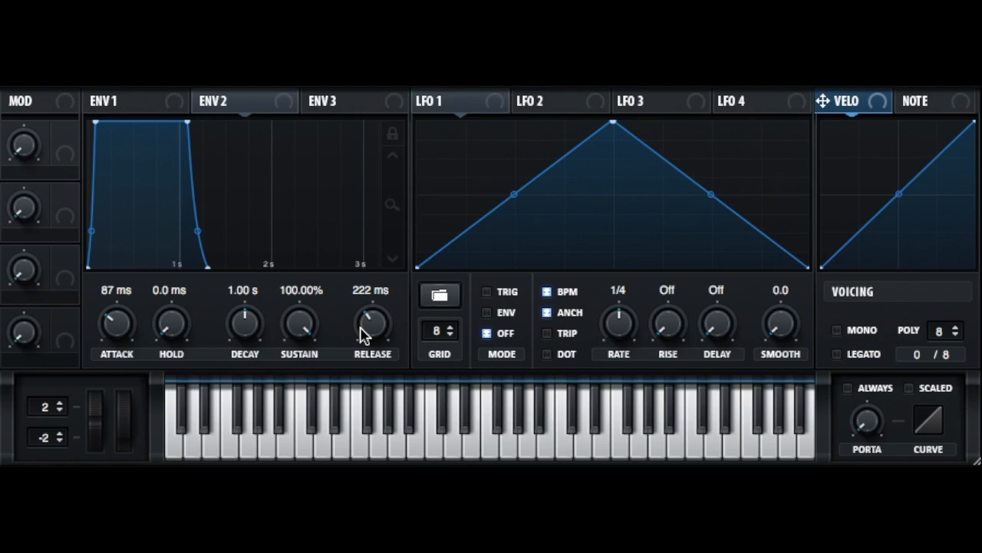
Set the ENV 1 attack to 121 ms and release to 207 ms, and lower the sustain through -30.6 dB to -∞ dB
left_click(103, 100)
left_click_drag(114, 329, 119, 287)
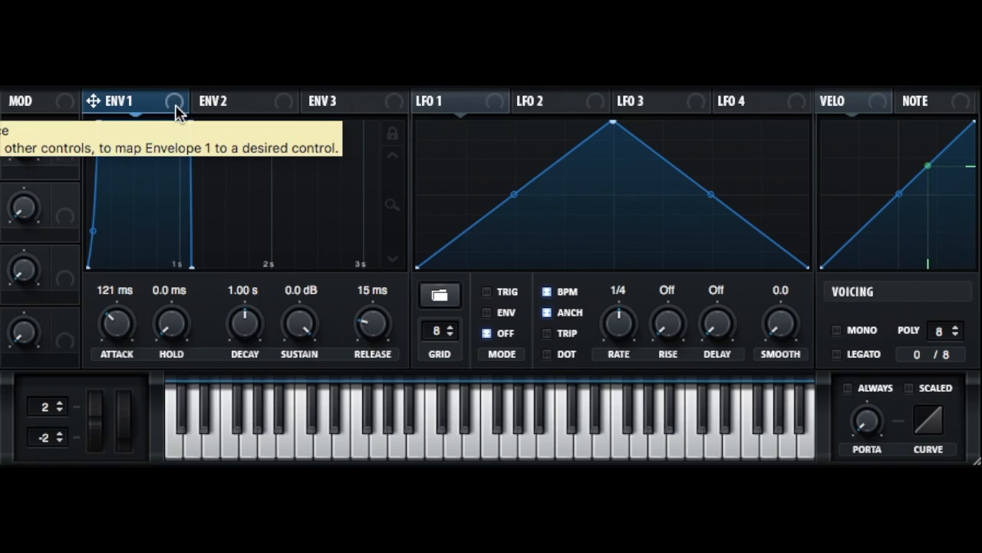
left_click_drag(373, 323, 384, 285)
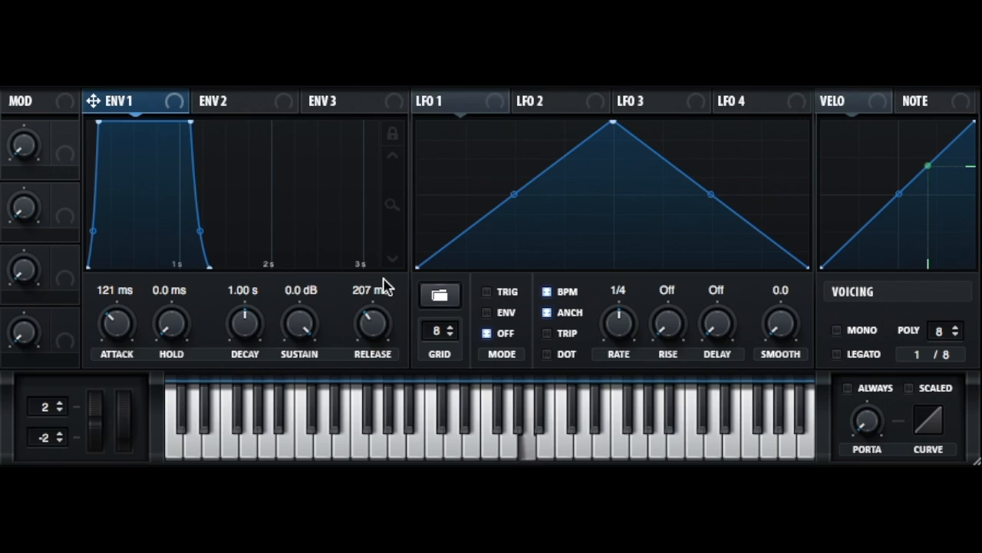
left_click_drag(298, 325, 287, 373)
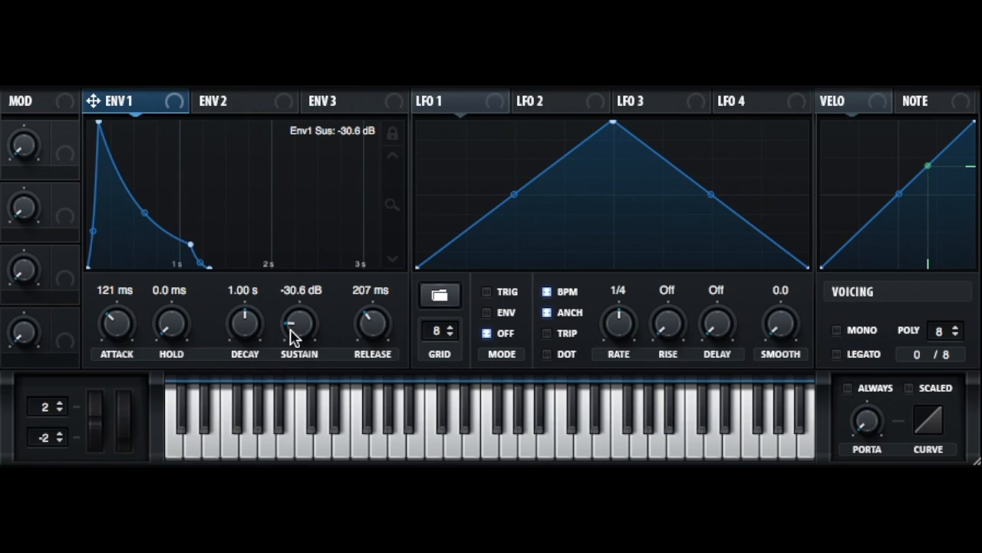
left_click_drag(290, 330, 292, 407)
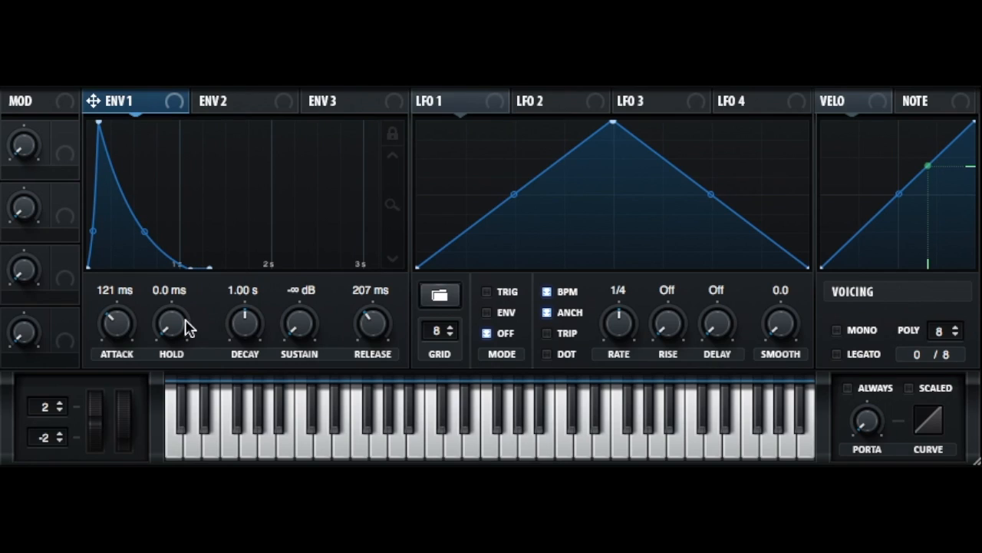
Set the ENV 1 attack to 0.0 ms, the release to 0.2 ms and the sustain to 0.0 dB
left_click_drag(115, 315, 115, 425)
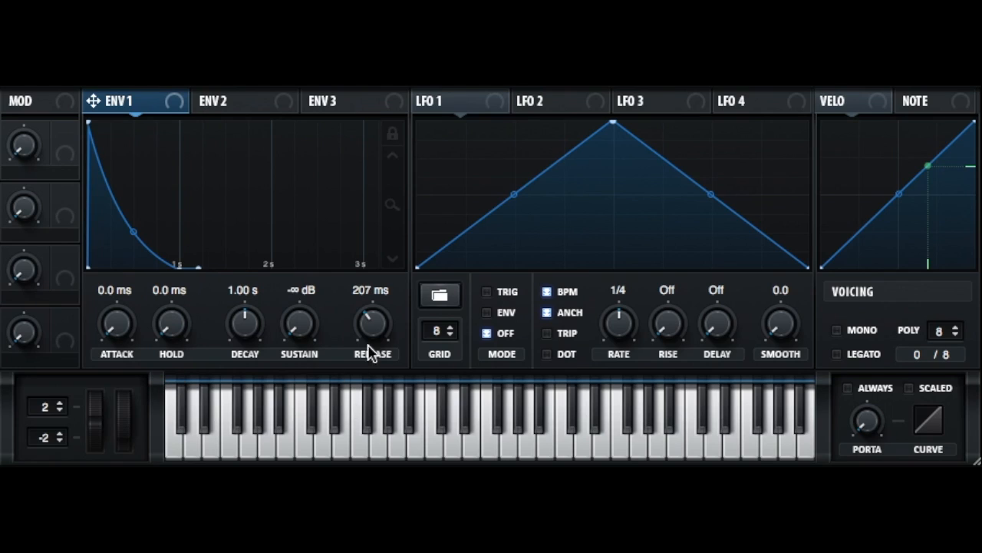
left_click_drag(365, 332, 362, 394)
left_click_drag(309, 331, 354, 82)
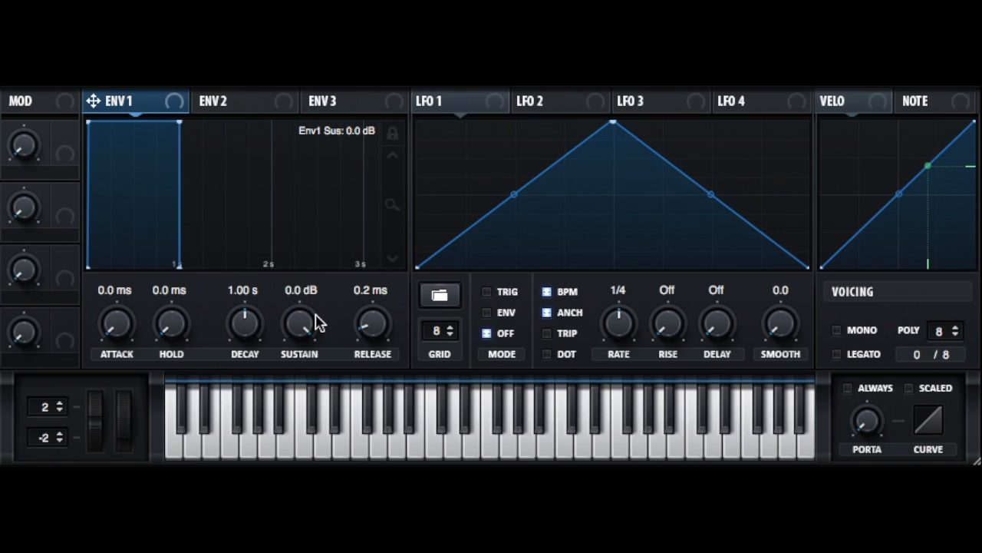
Lower the ENV 1 sustain to -∞ dB and raise the hold to 1.04 s
mouse_move(180, 335)
left_mouse_down()
mouse_move(200, 213)
mouse_move(182, 345)
left_mouse_up()
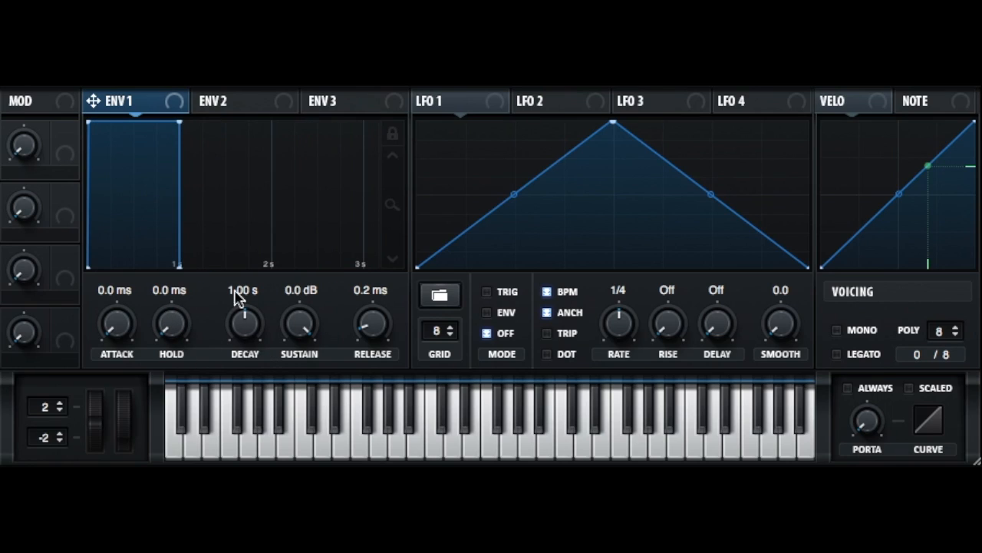
left_click_drag(301, 320, 318, 345)
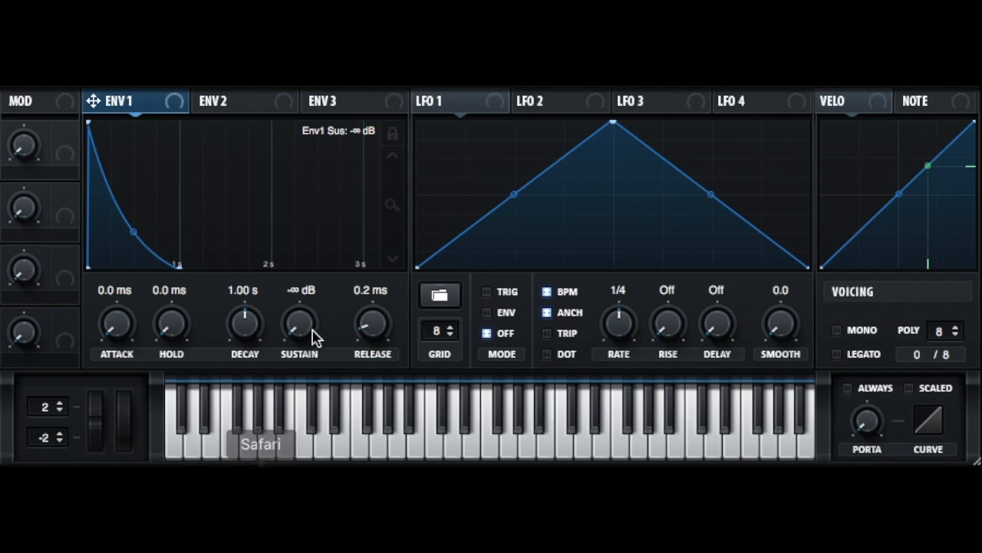
left_click_drag(172, 326, 175, 210)
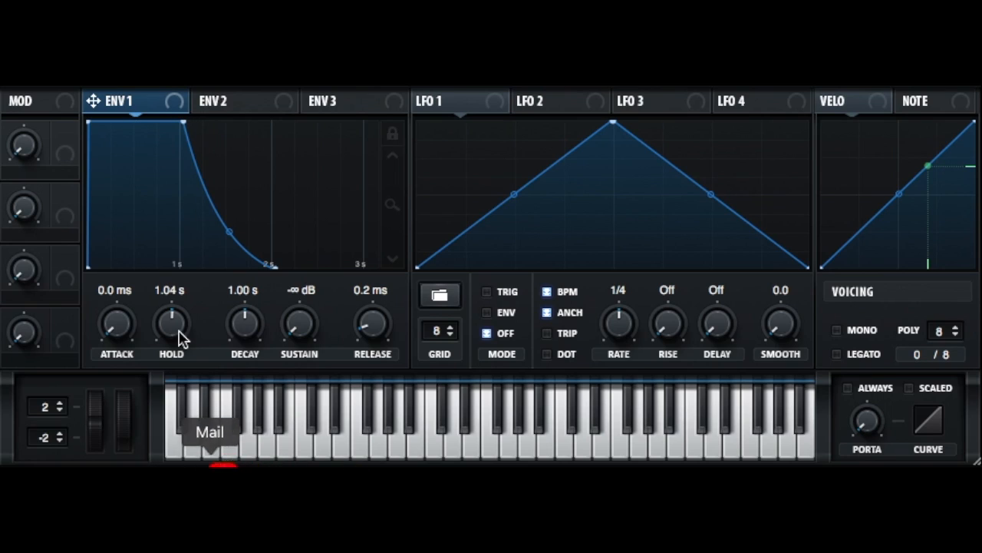
Set the ENV 1 hold and release to 0.0 ms, and shorten the decay to 349 ms and further to 68 ms
left_click_drag(251, 321, 157, 407)
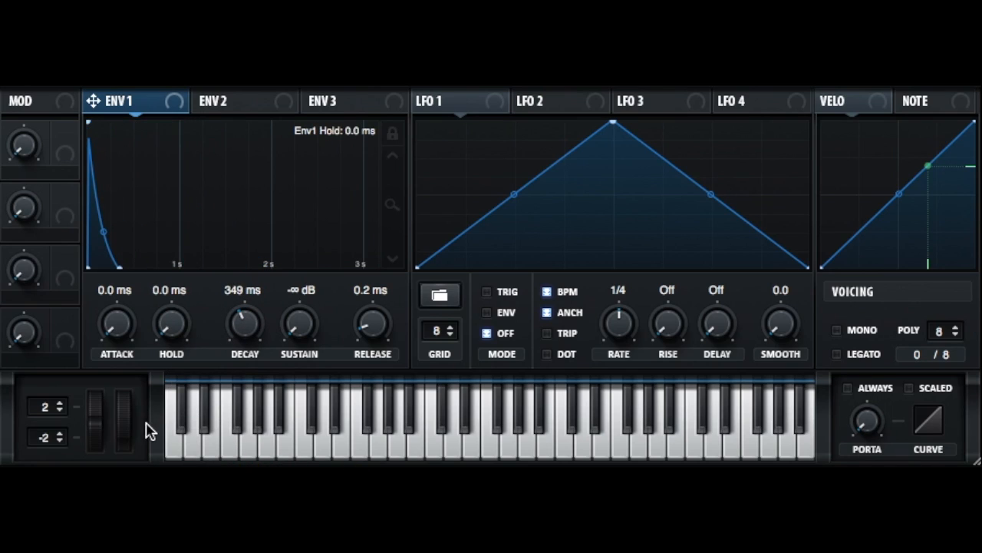
left_click_drag(371, 324, 373, 329)
left_click_drag(237, 325, 230, 340)
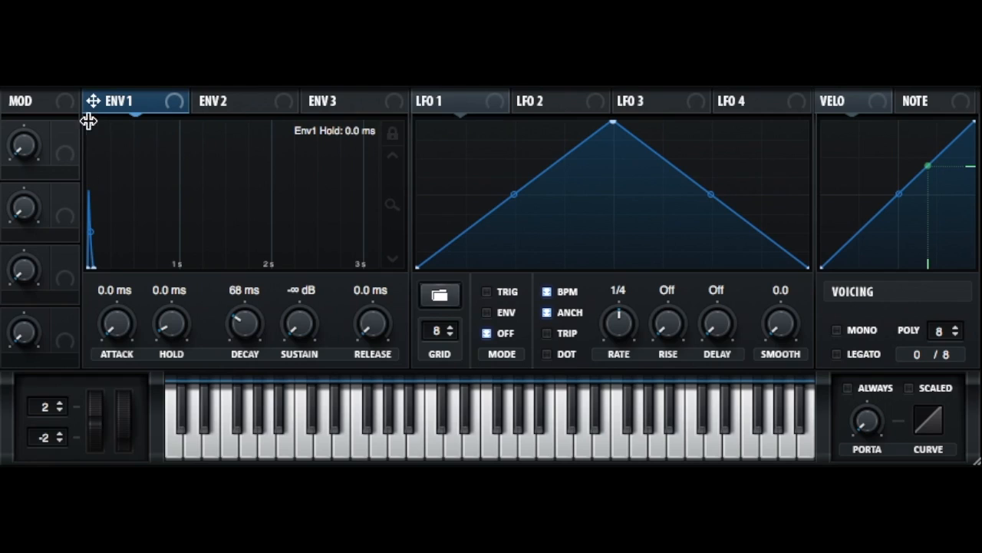
Compare ENV 1 hold times of 25 ms, 0.0 ms and 327 ms, keeping 327 ms, and set the decay to 0.9 ms
left_click_drag(173, 314, 178, 272)
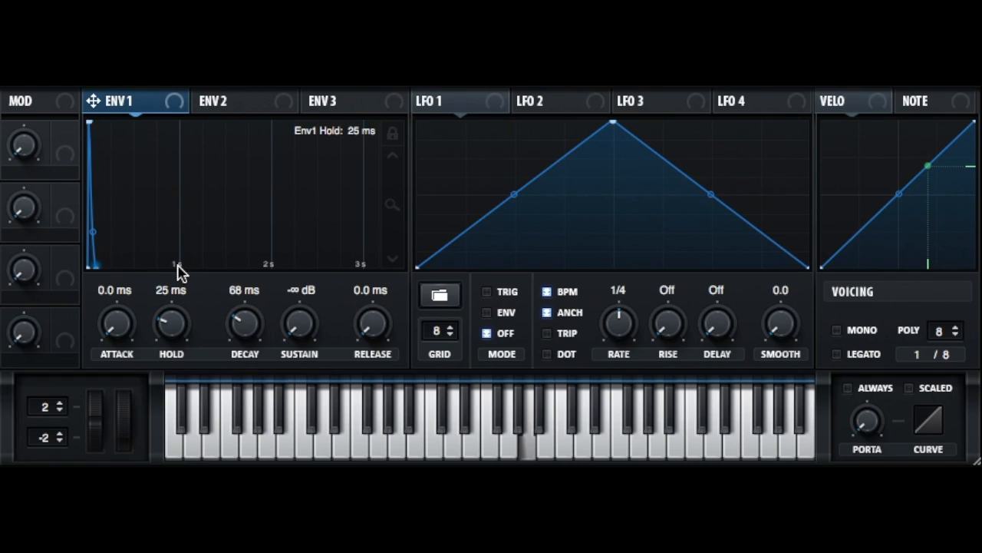
double_click(184, 332)
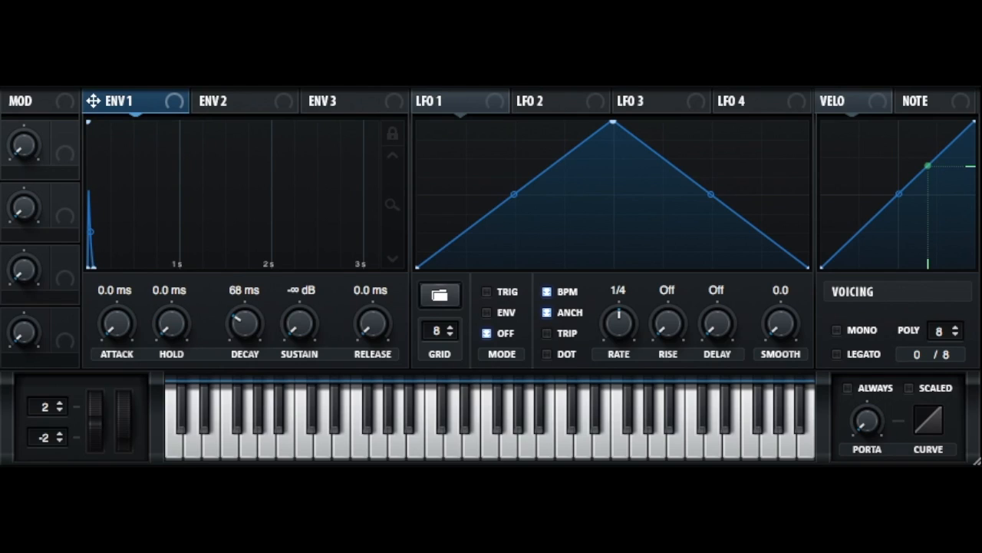
left_click_drag(171, 333, 184, 240)
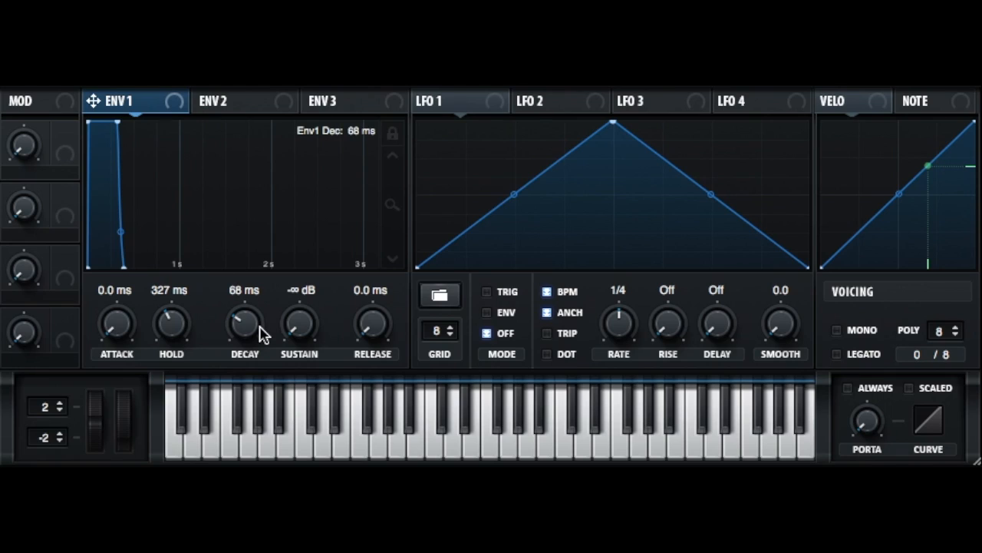
left_click_drag(259, 333, 261, 377)
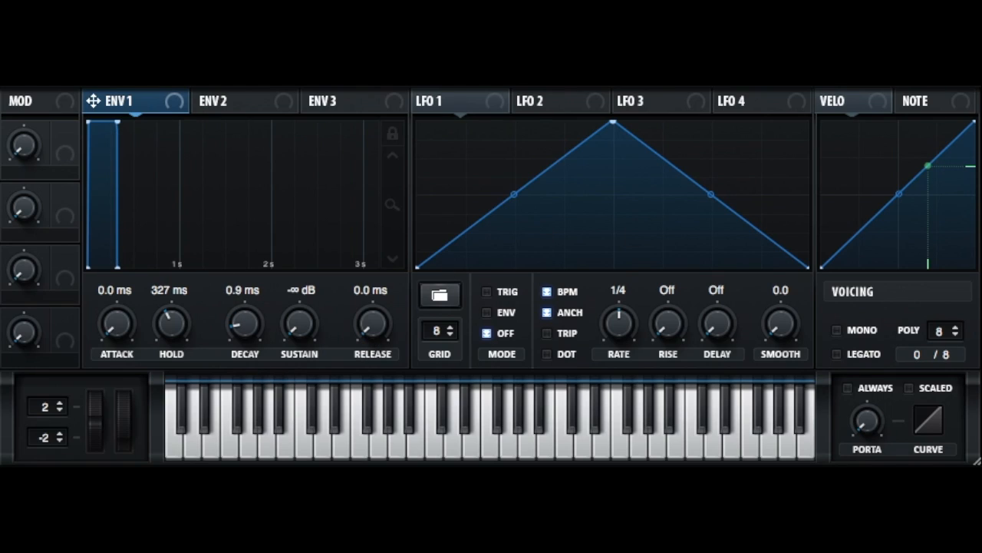